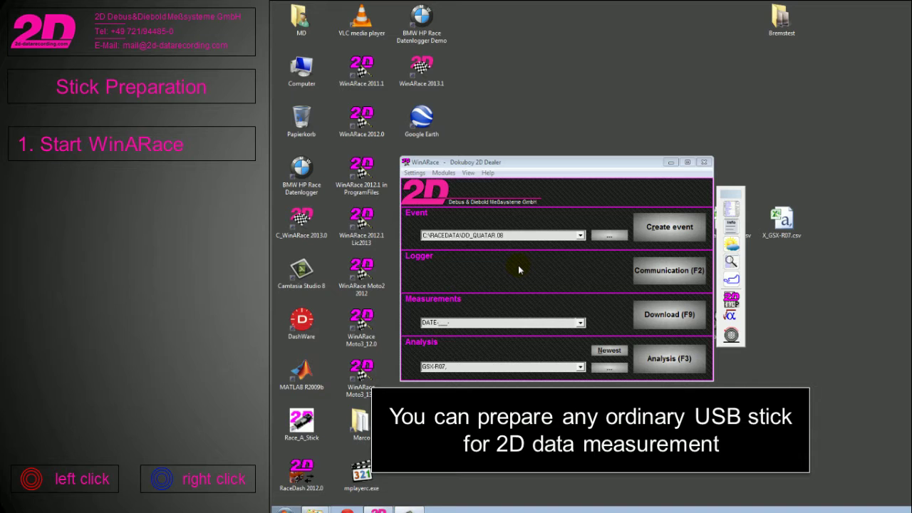
- Open the tool that prepares a USB stick for a 2D USB Stick Logger and place it above the folder window of drive E:
click(452, 174)
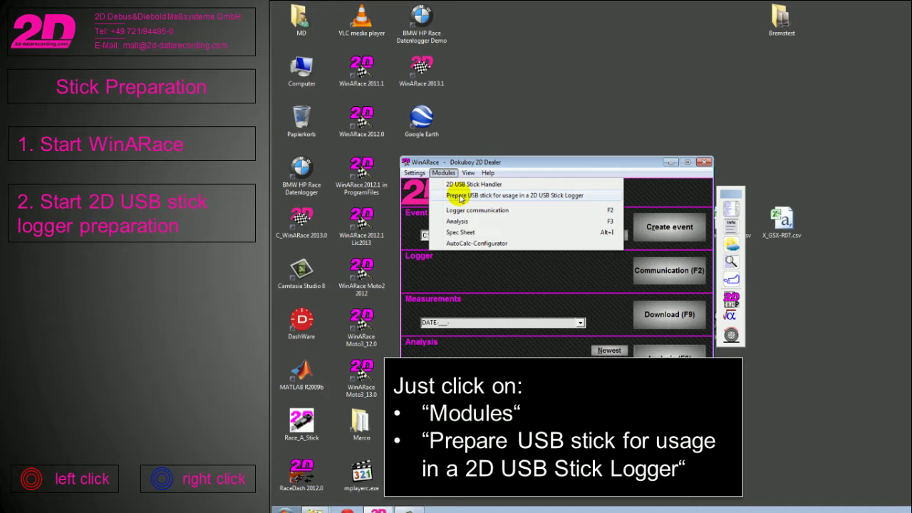
click(459, 196)
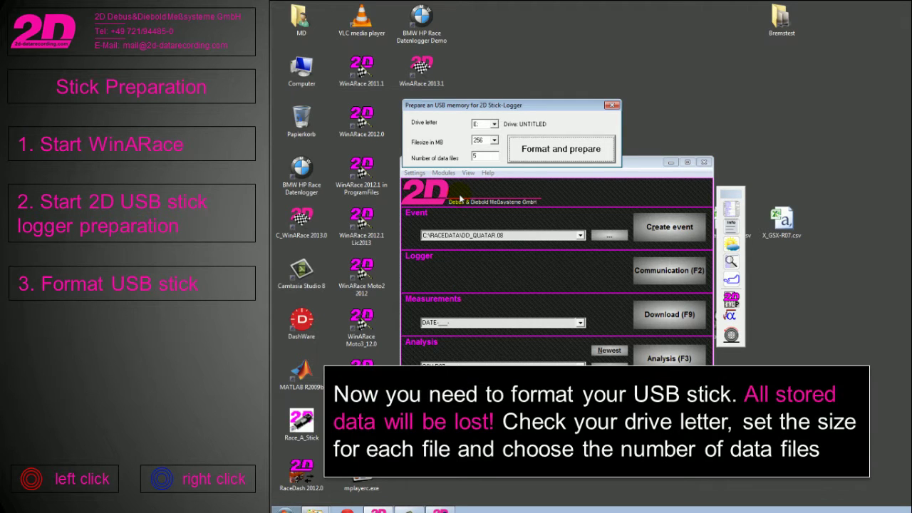
mouse_move(318, 509)
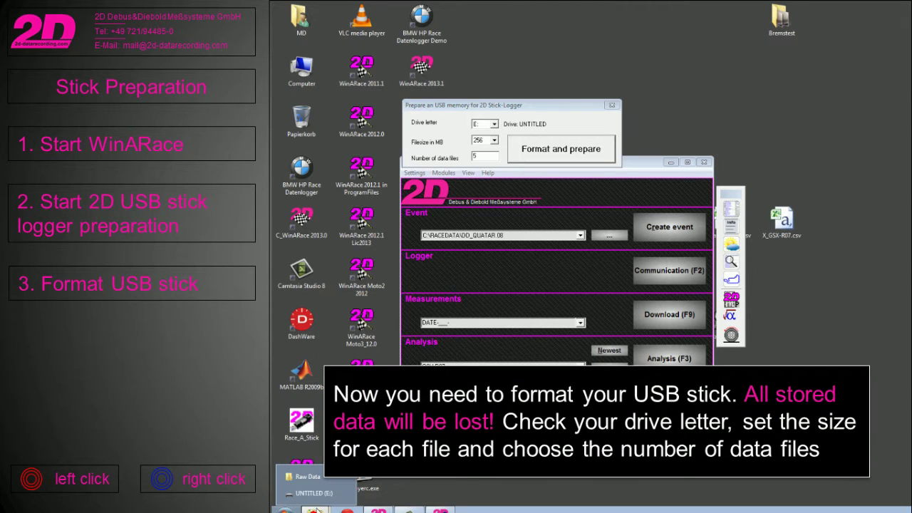
click(317, 490)
drag(544, 135, 554, 149)
click(535, 114)
drag(538, 100, 530, 43)
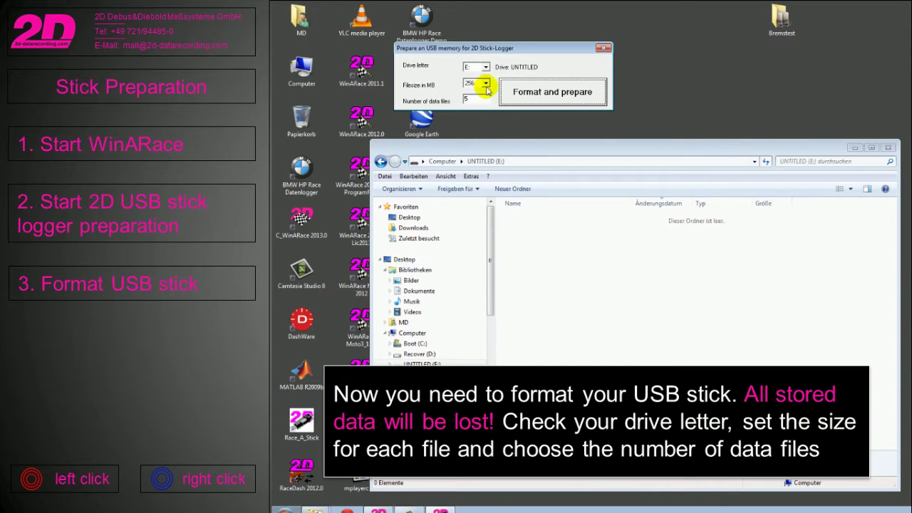
- Format drive E: as FAT32 and prepare it with 5 data files of 256 MB each
click(486, 83)
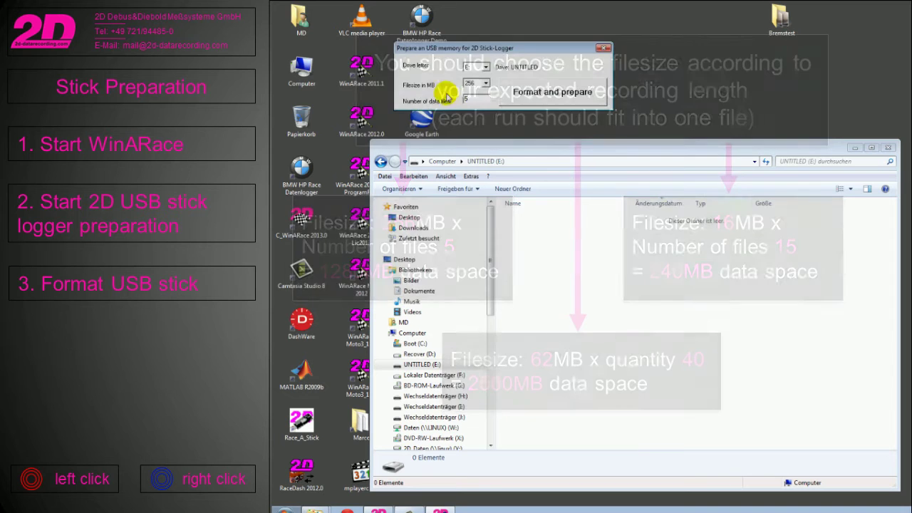
click(540, 97)
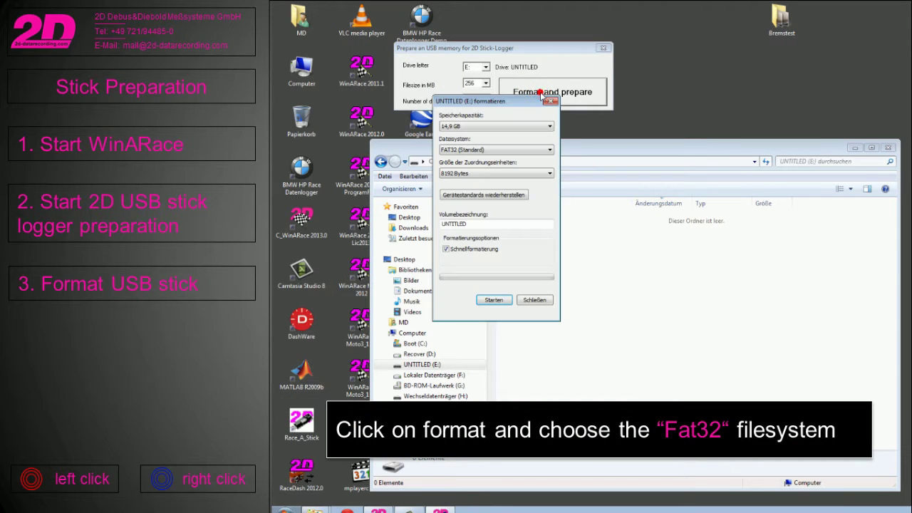
click(499, 151)
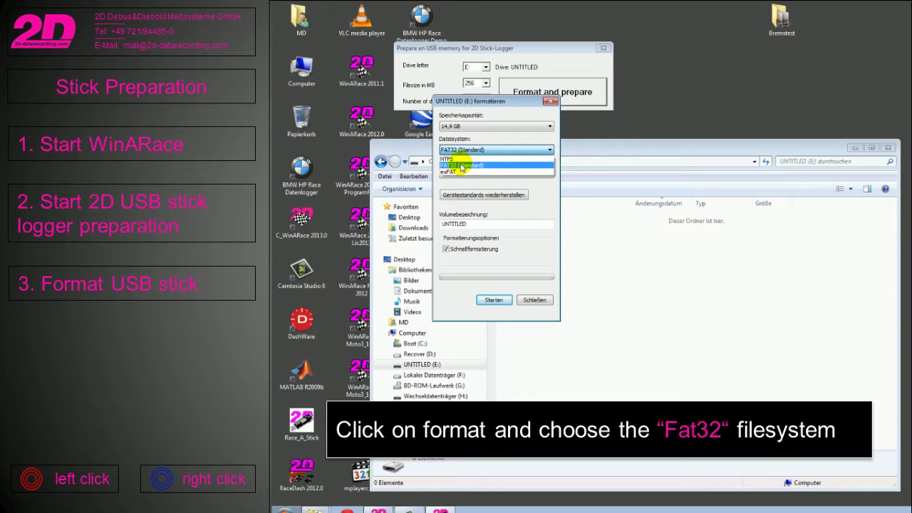
click(470, 166)
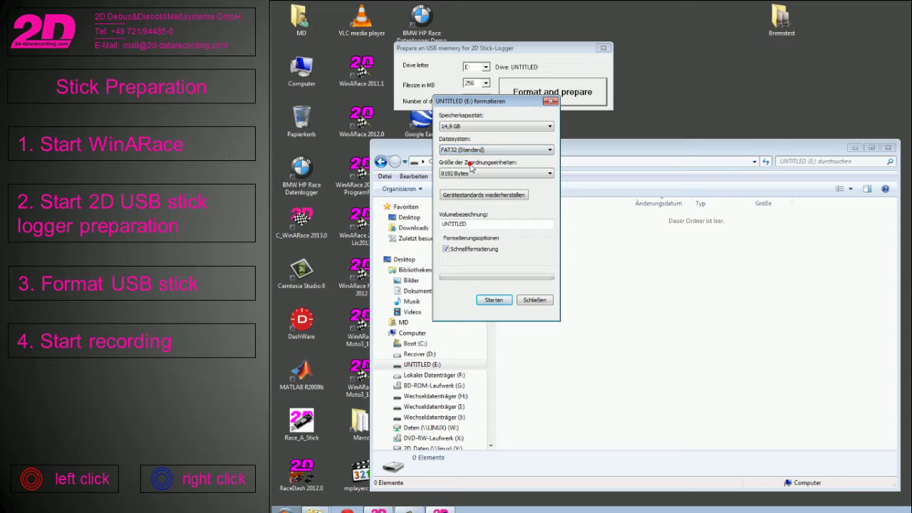
click(504, 300)
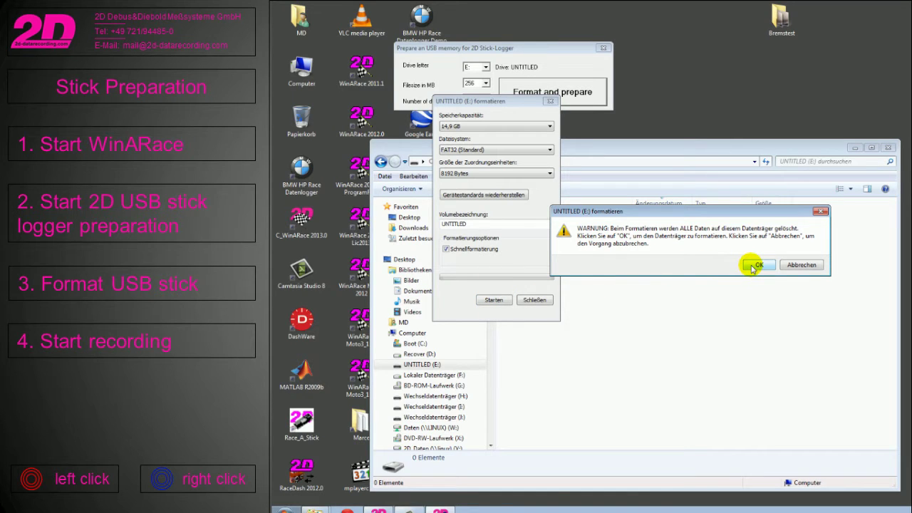
click(757, 265)
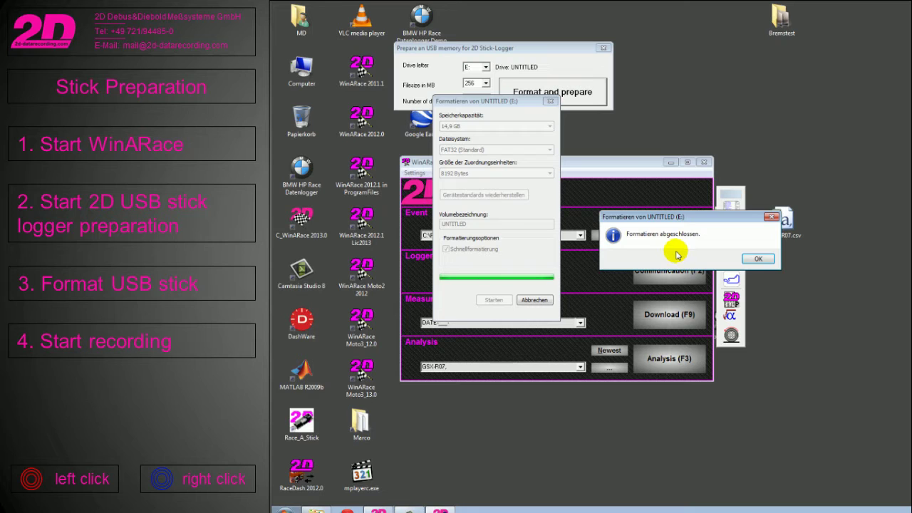
click(755, 259)
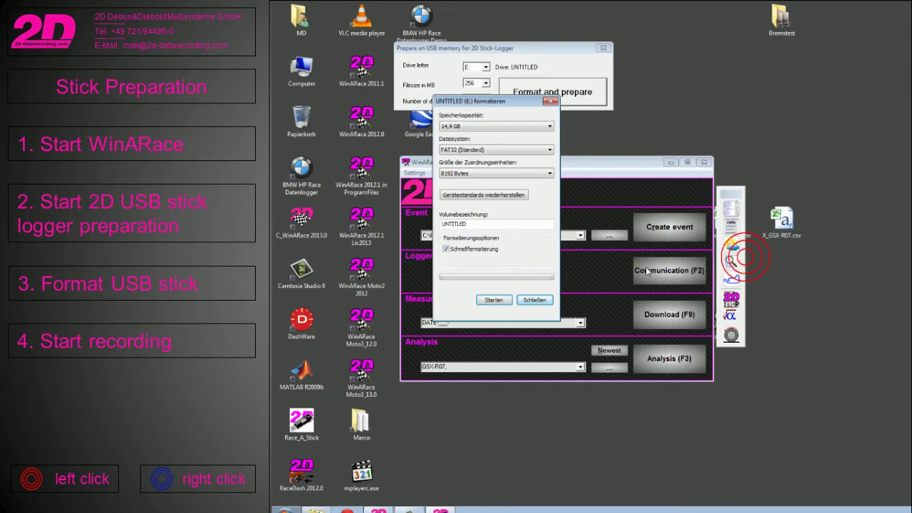
click(535, 300)
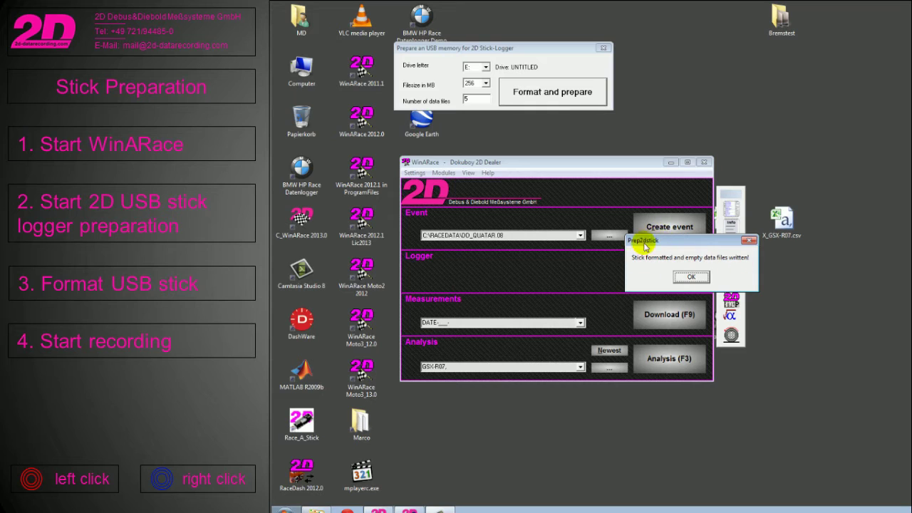
click(702, 279)
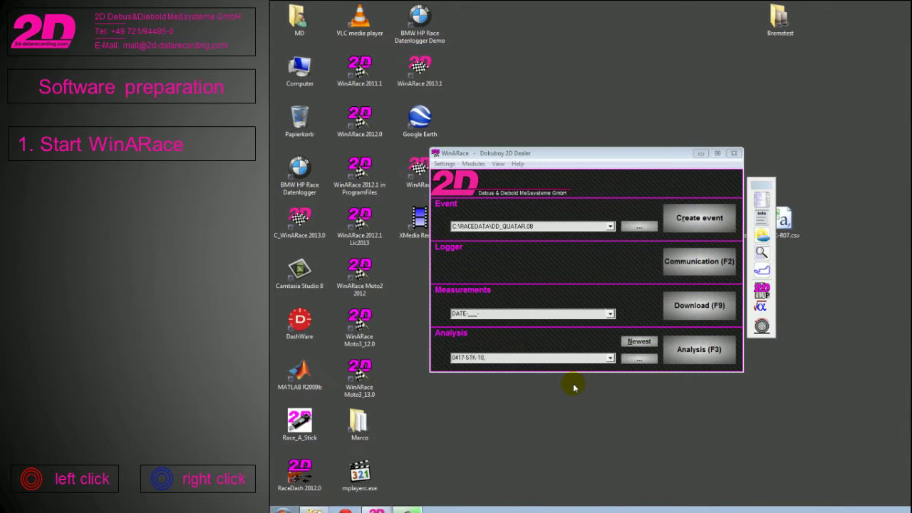
- In the system options, keep both 2D logger types enabled and have a communicating logger recognised at USB start the communication tool
click(449, 165)
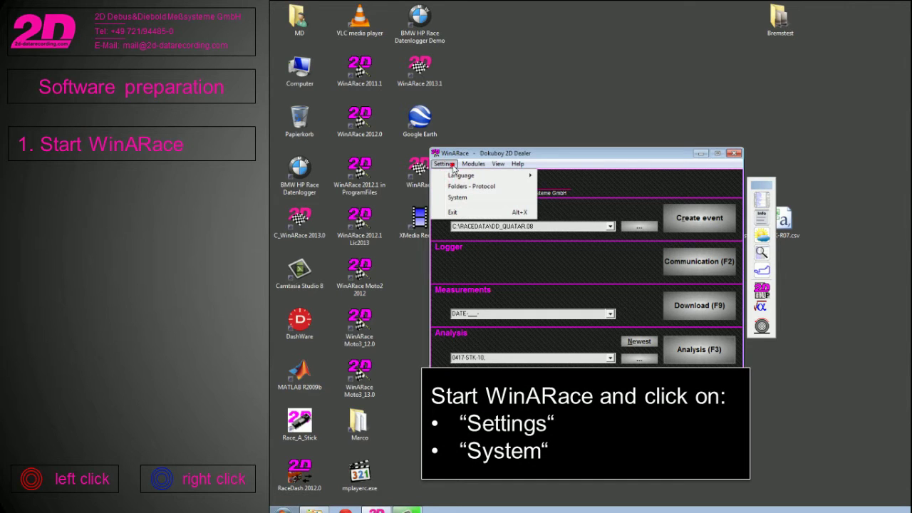
click(483, 201)
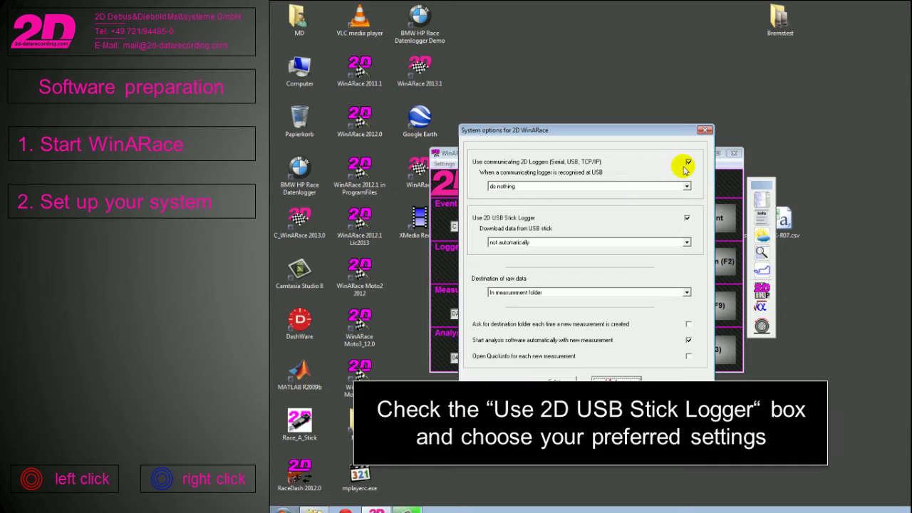
click(692, 161)
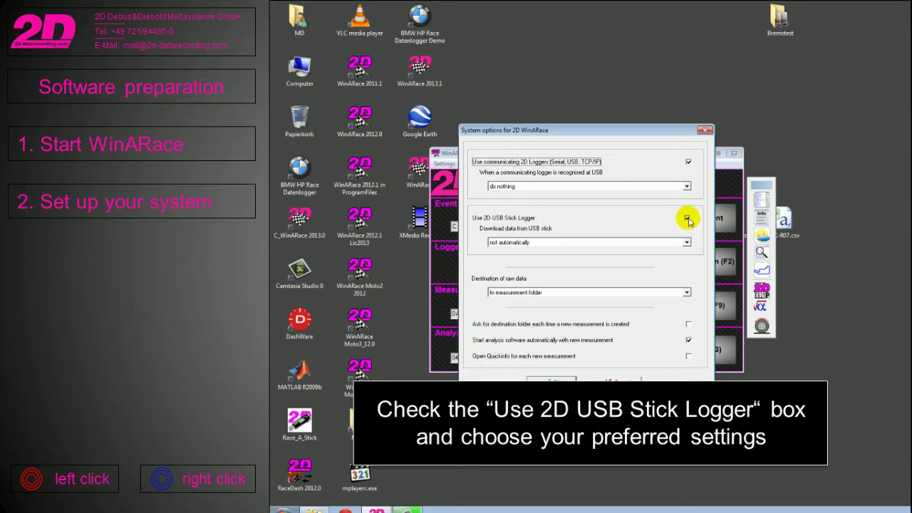
click(688, 219)
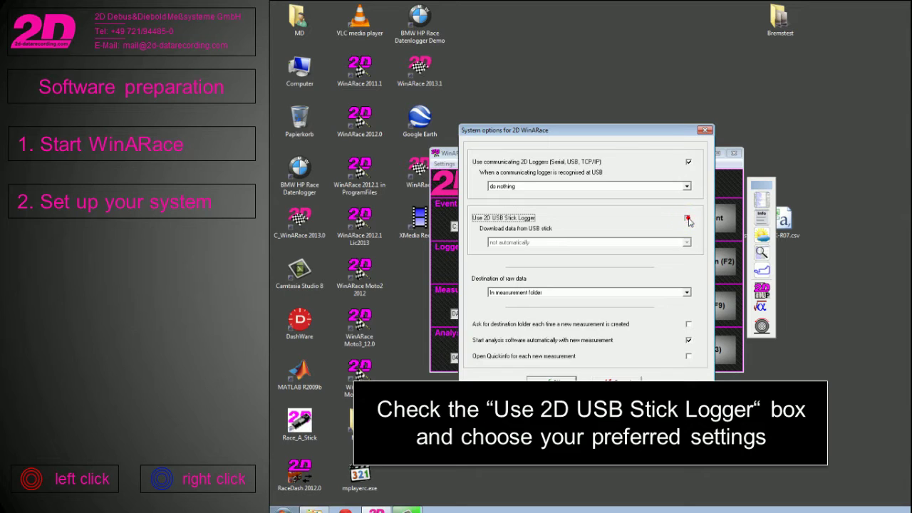
click(522, 188)
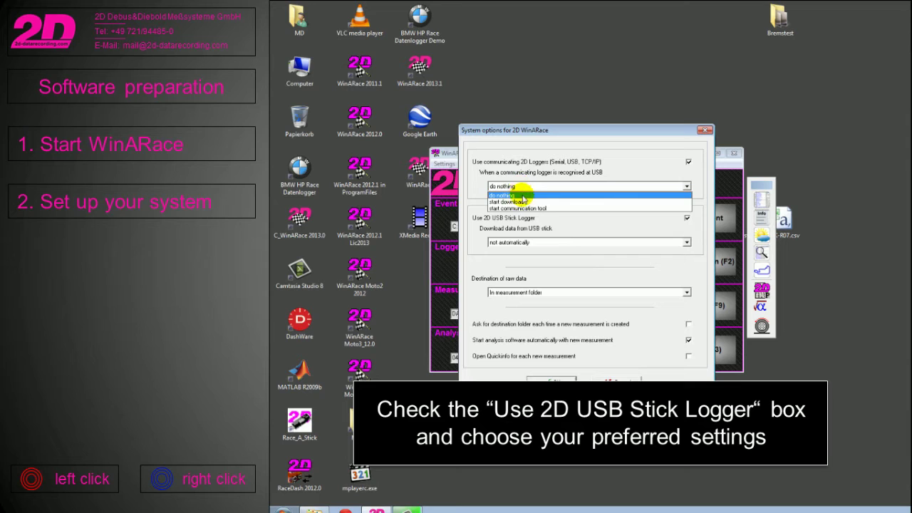
click(549, 208)
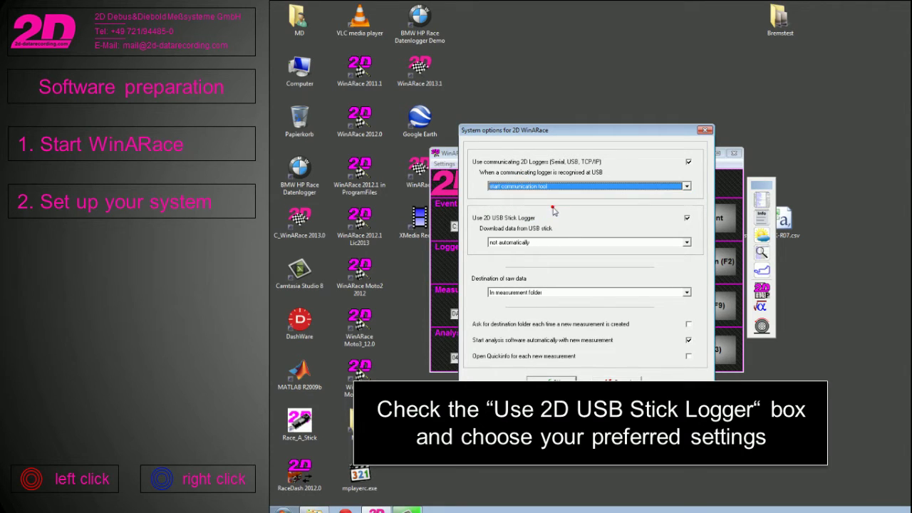
- Set data download from the USB stick to always and accept the system options
click(561, 243)
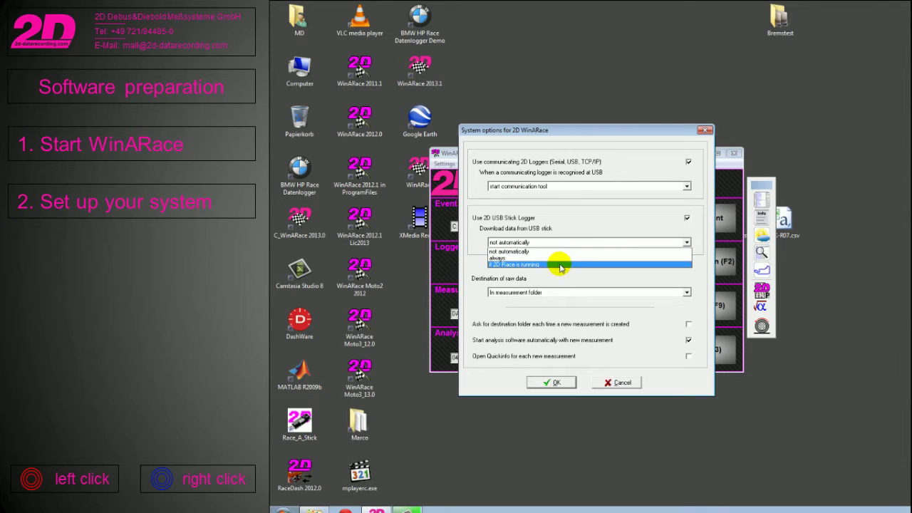
click(564, 258)
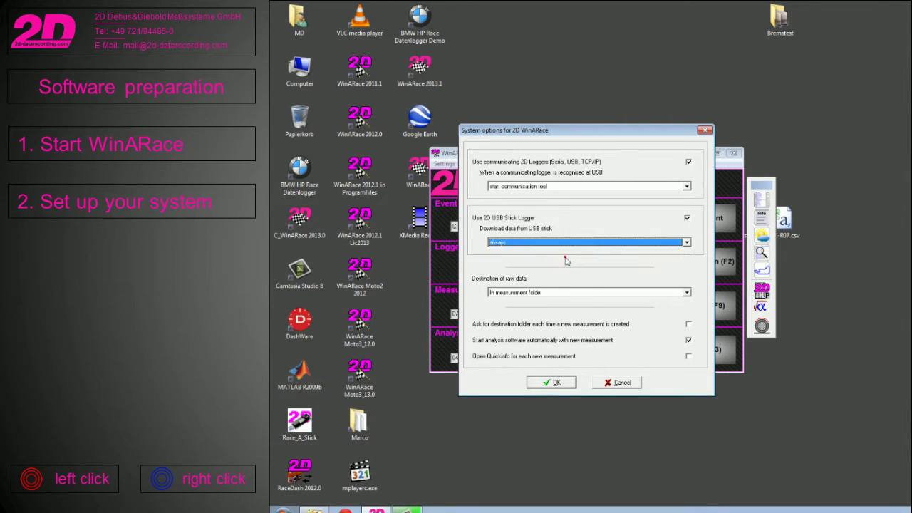
click(555, 383)
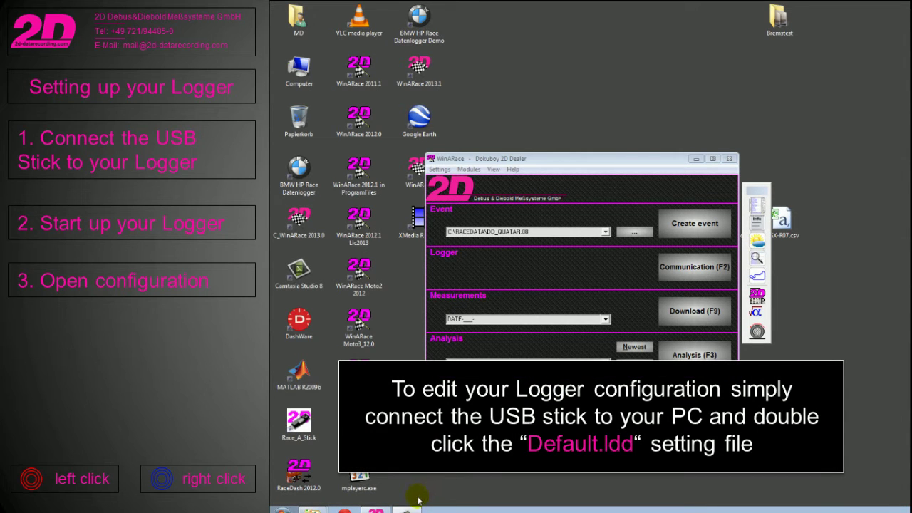
- Open the Default.ldd setting file from the USB stick on drive E: for editing in WinIt
mouse_move(376, 510)
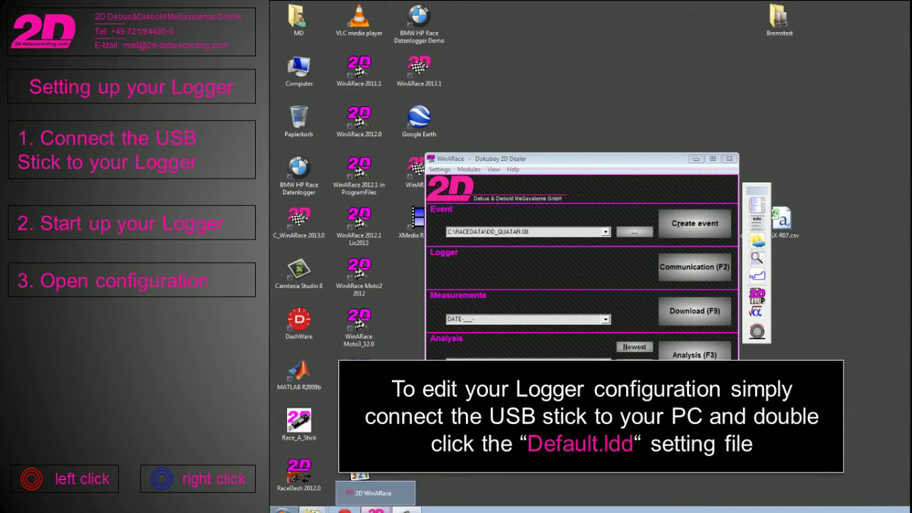
mouse_move(308, 507)
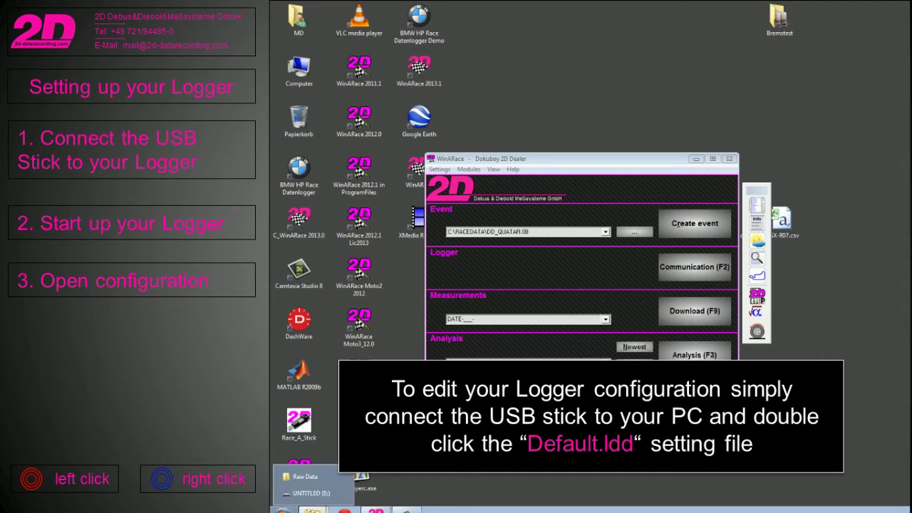
click(314, 493)
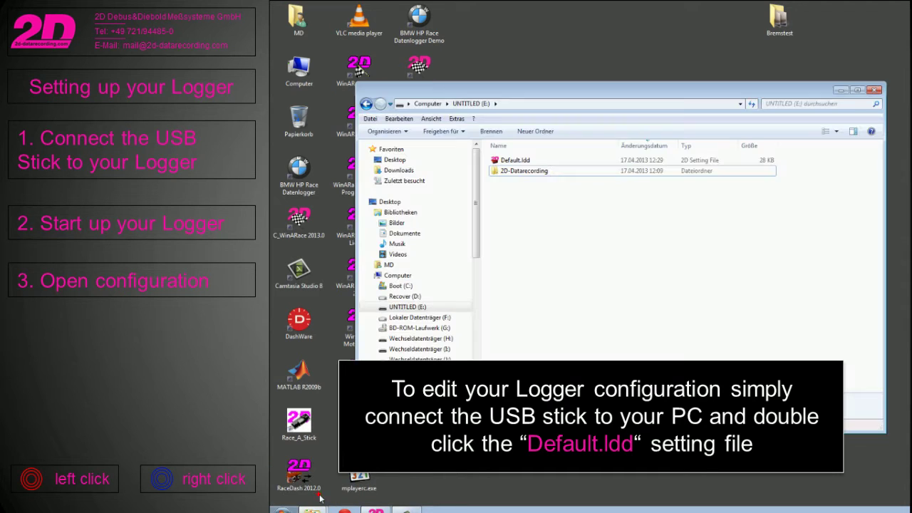
click(533, 163)
double_click(533, 163)
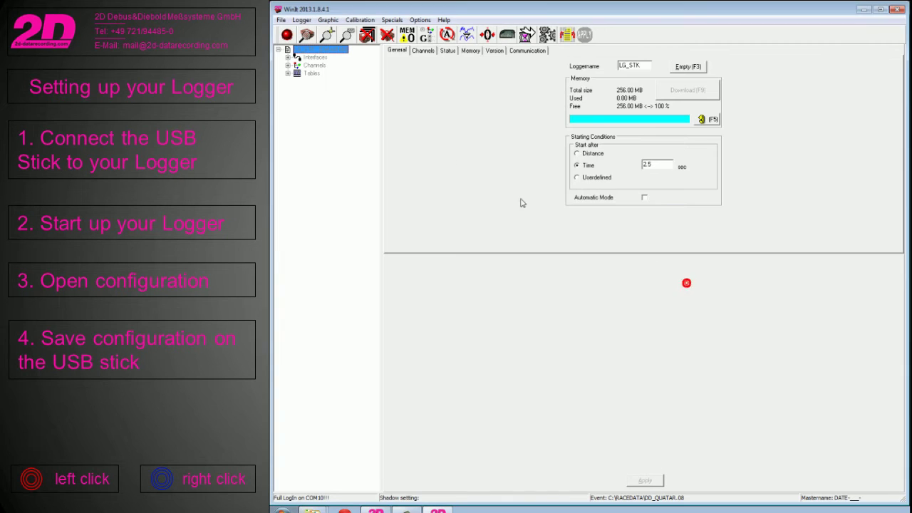
- In the GPS channels, enable recording of Lat_dez and Lon_dez and toggle recording of ValidSat
click(317, 65)
click(318, 72)
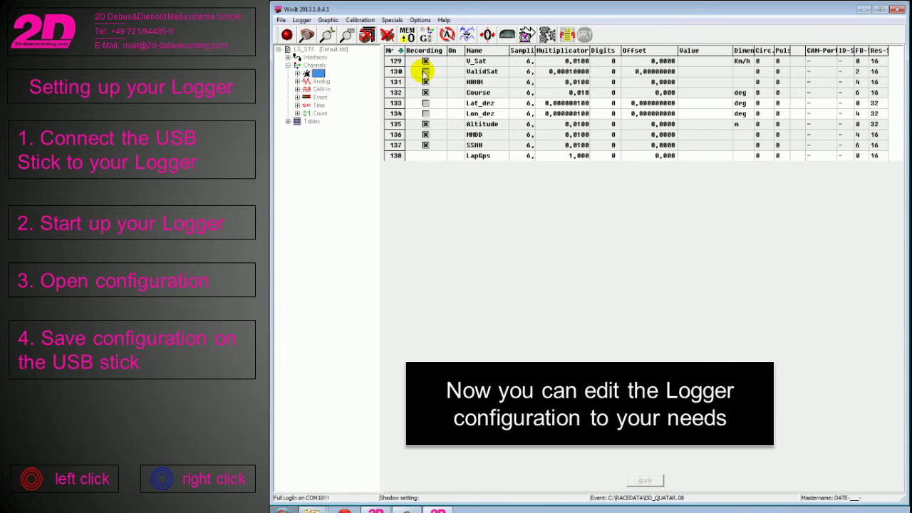
click(426, 71)
click(426, 102)
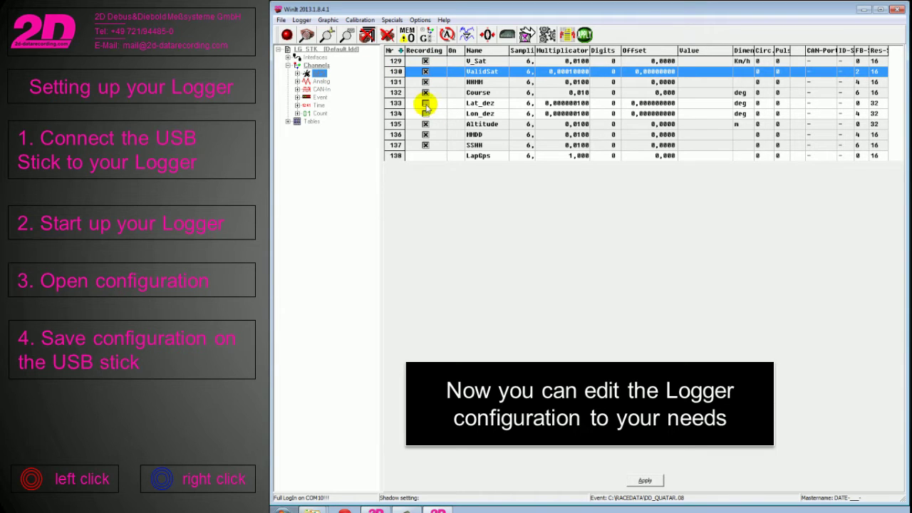
click(425, 113)
click(425, 71)
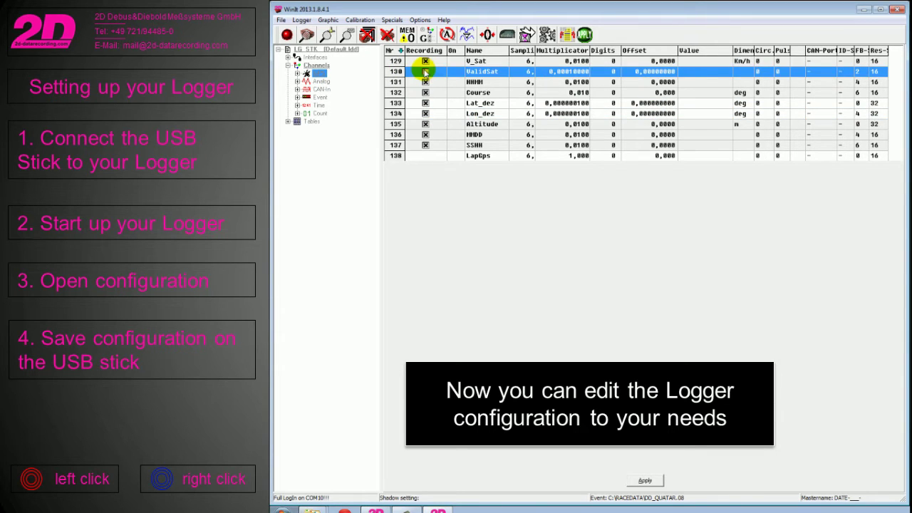
- Enable recording of the analog channels SectorNr, SectorCnt, WrTime and CPU_Load
click(318, 82)
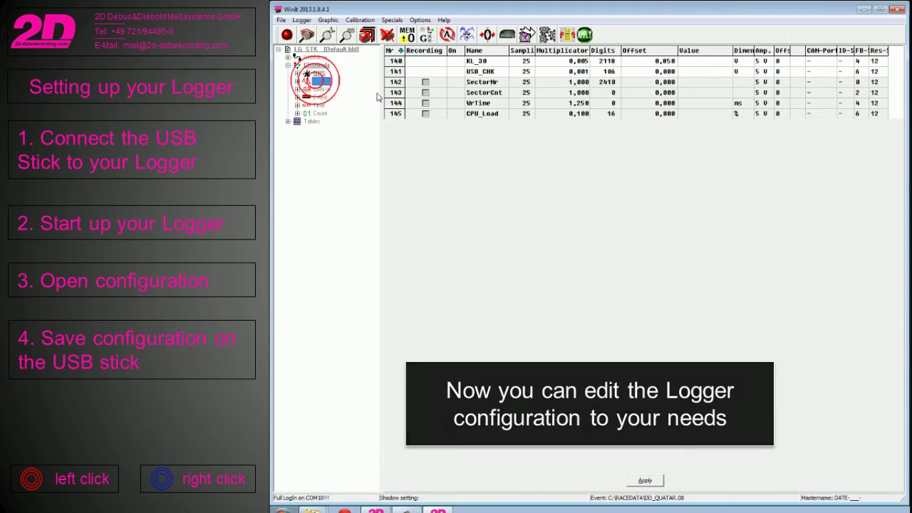
click(425, 82)
click(425, 92)
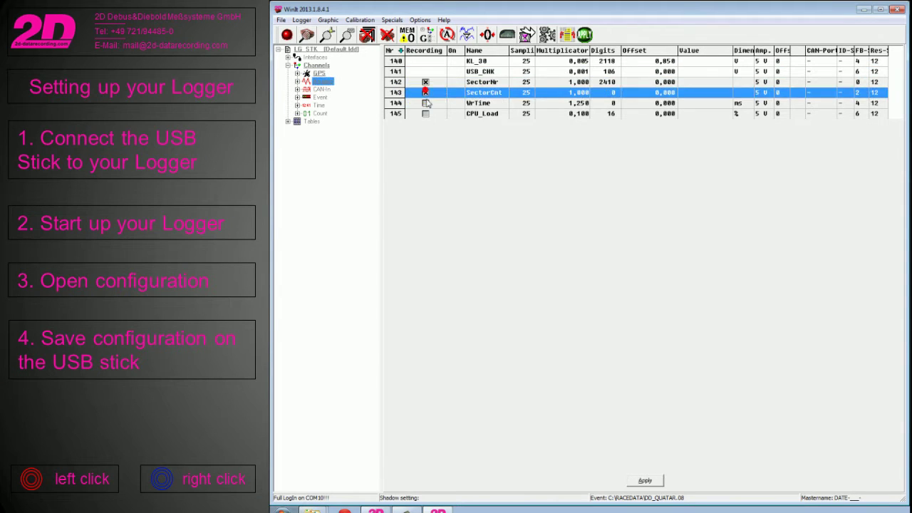
click(426, 104)
click(426, 114)
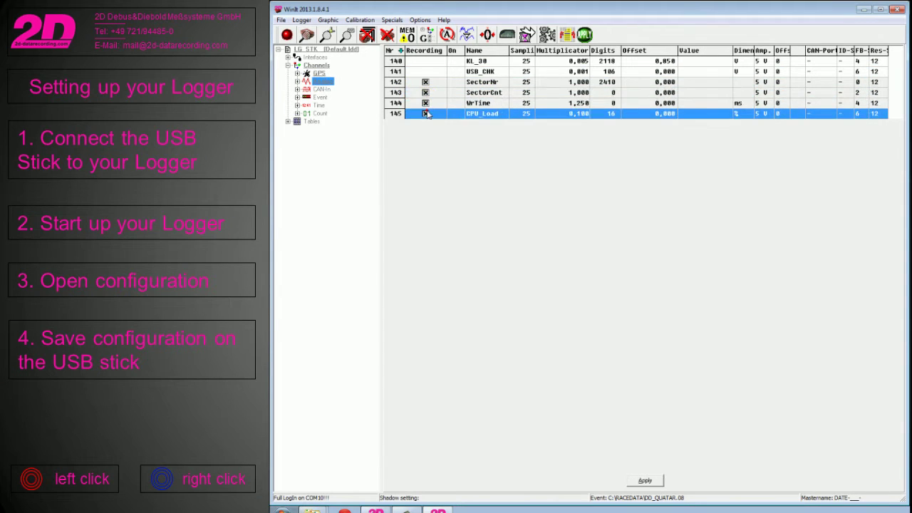
- Set the logger's time-based starting condition to 4 seconds in its general settings
click(324, 48)
double_click(655, 164)
text(4)
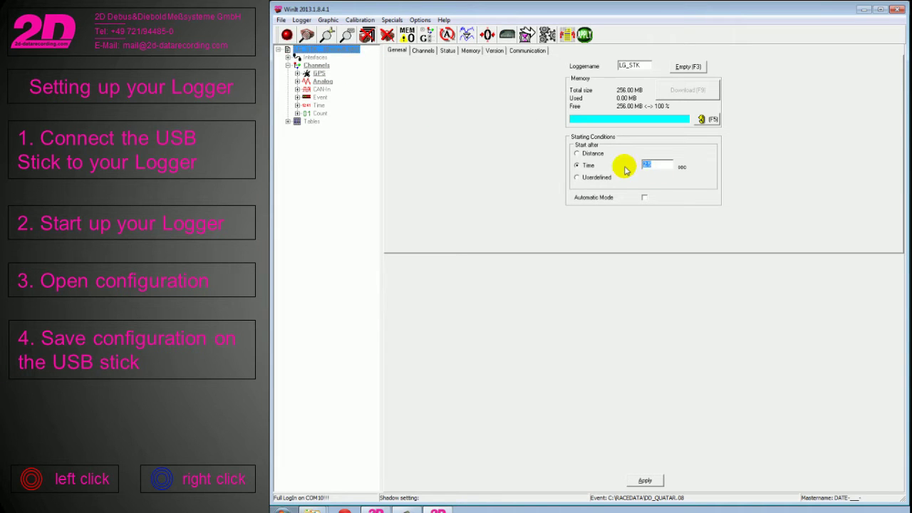
- Save the device configuration as a logger setting file named setup on the USB stick UNTITLED (E:) and close WinIt
click(282, 20)
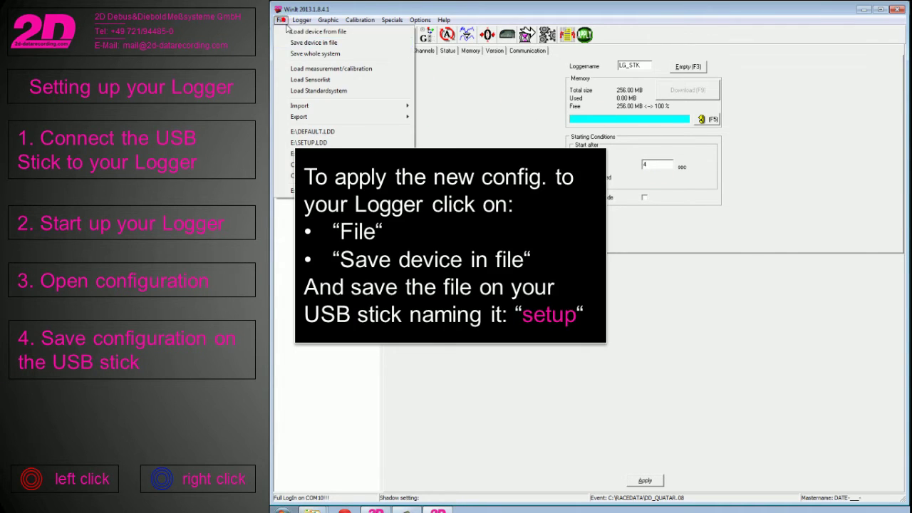
click(357, 44)
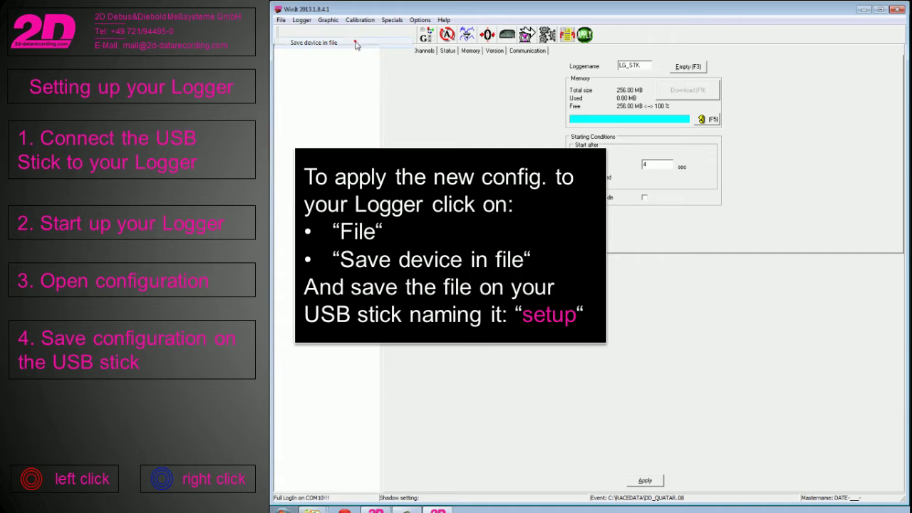
click(641, 381)
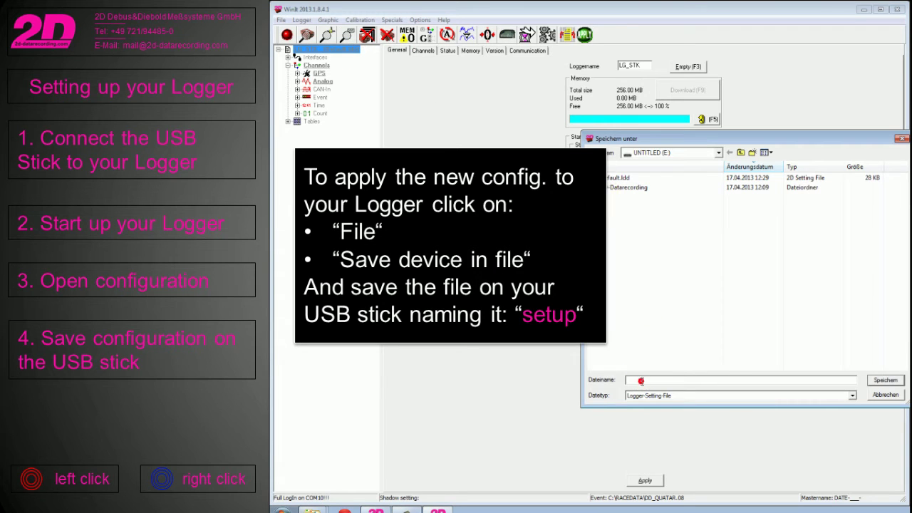
text(setup)
click(719, 153)
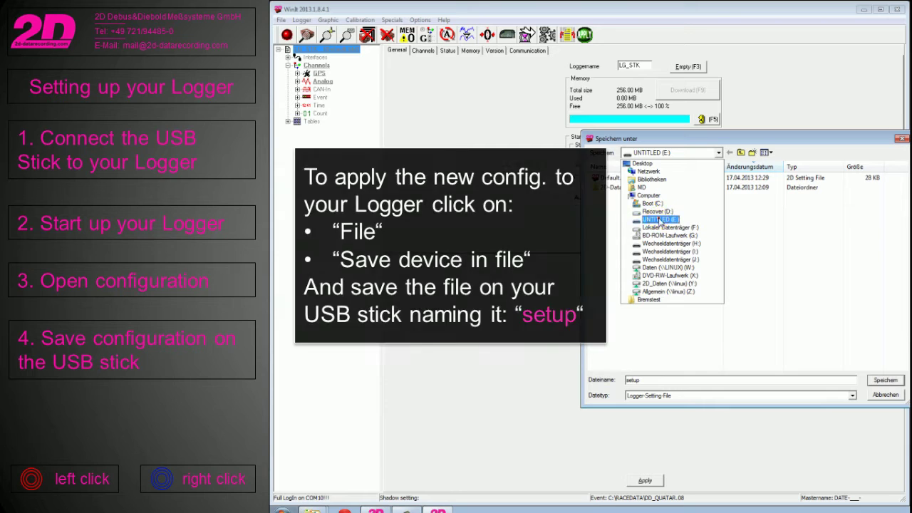
click(660, 219)
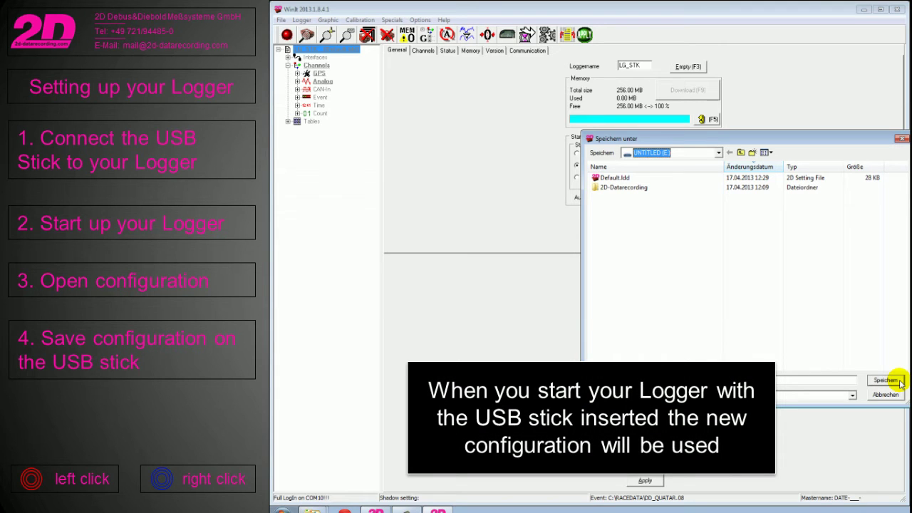
click(886, 380)
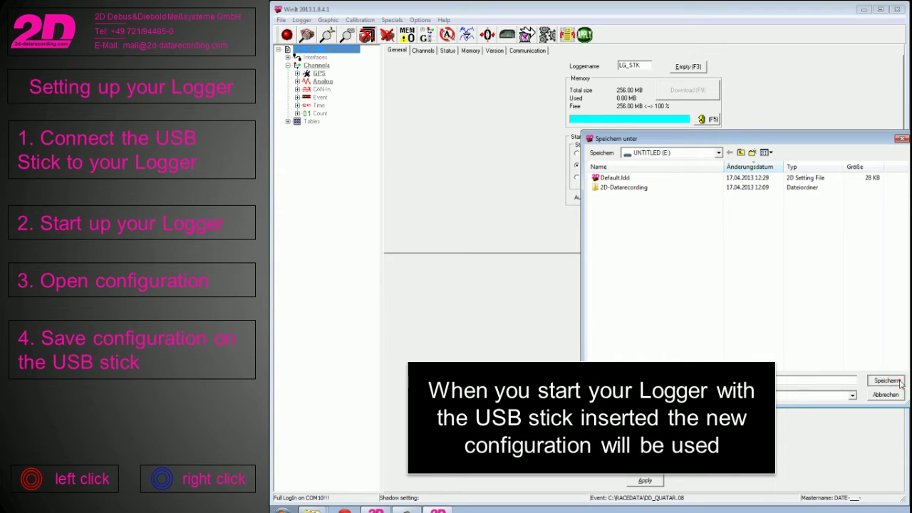
click(897, 10)
- Reopen the setu!.LDD setting file from the USB stick on drive E: in WinIt and display its analog channels
mouse_move(311, 509)
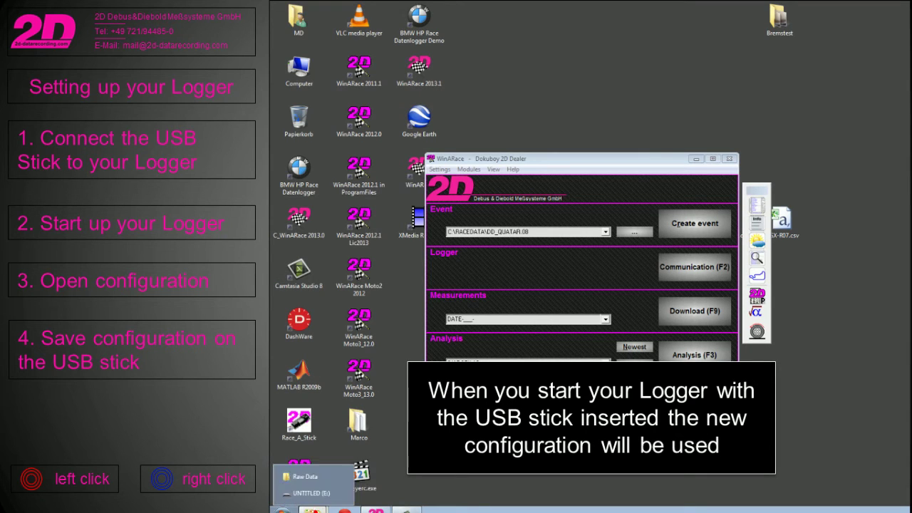
click(321, 493)
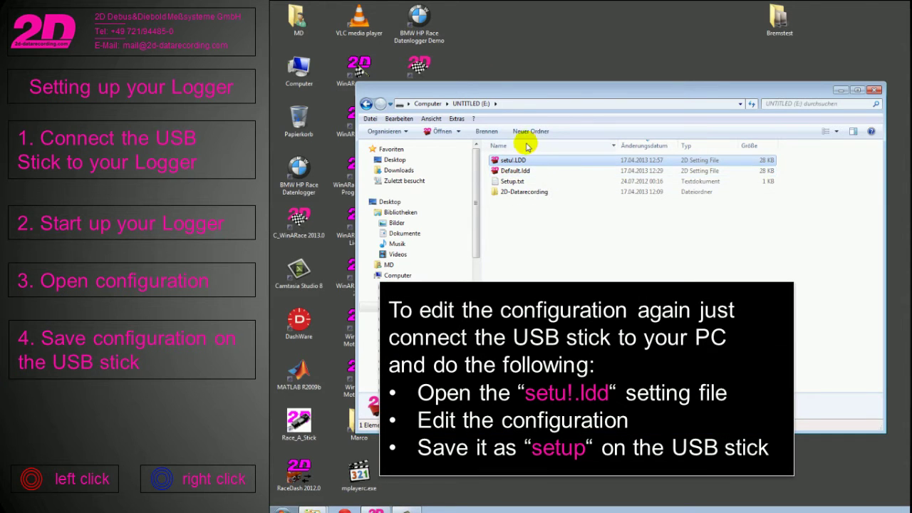
click(539, 216)
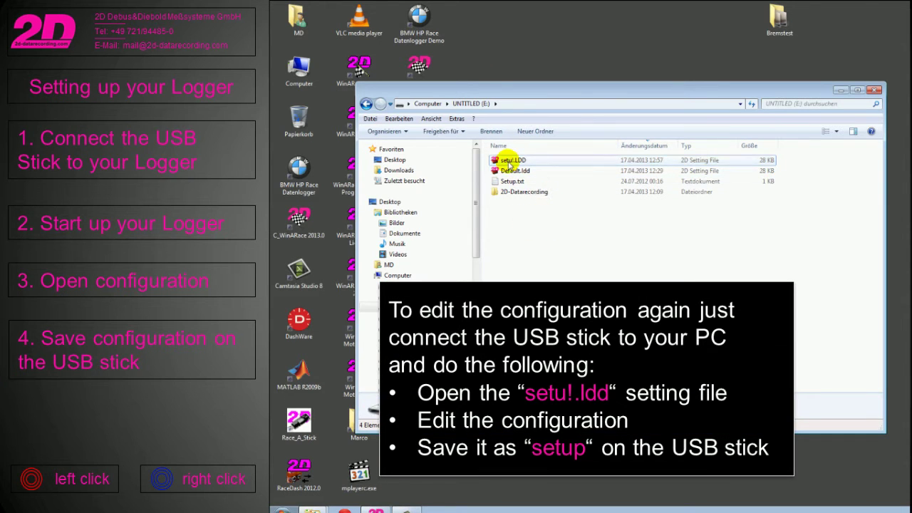
double_click(509, 162)
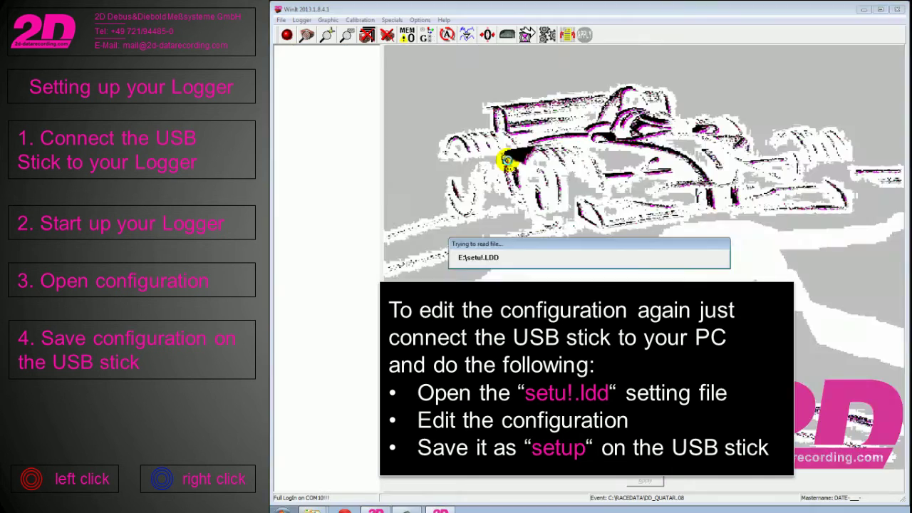
click(687, 275)
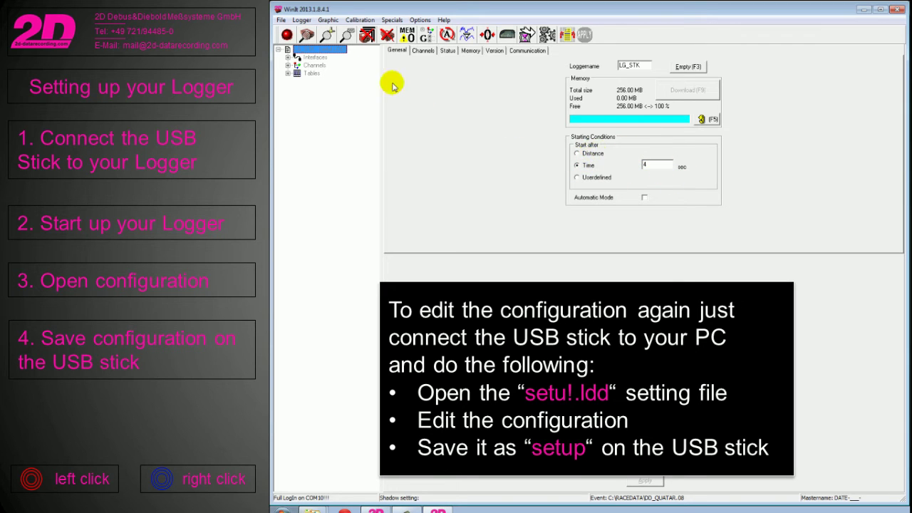
click(317, 66)
click(319, 81)
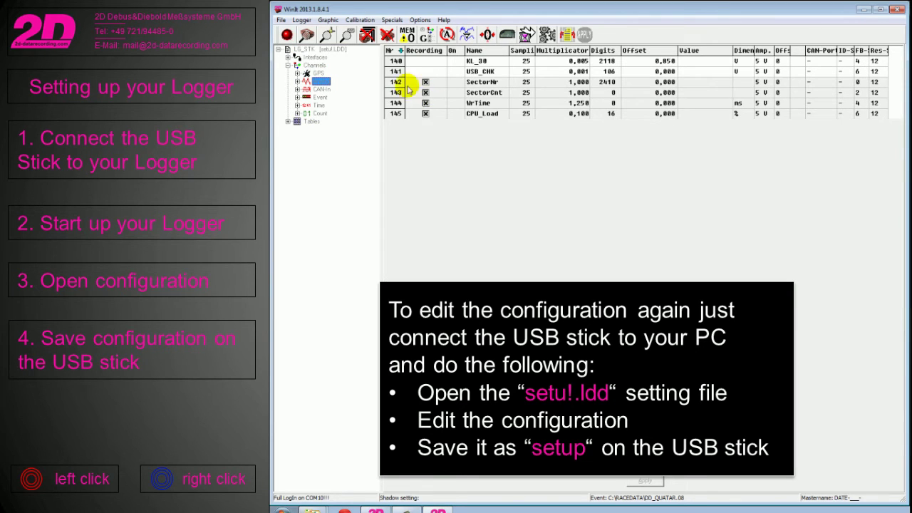